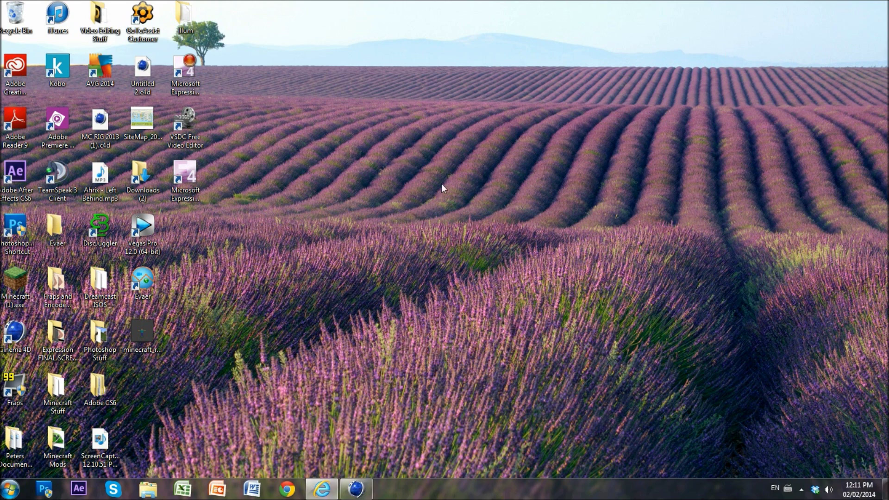
Bring the DiPalmaBros YouTube channel window back up from the taskbar
{"action": "left_click", "coordinate": [322, 490]}
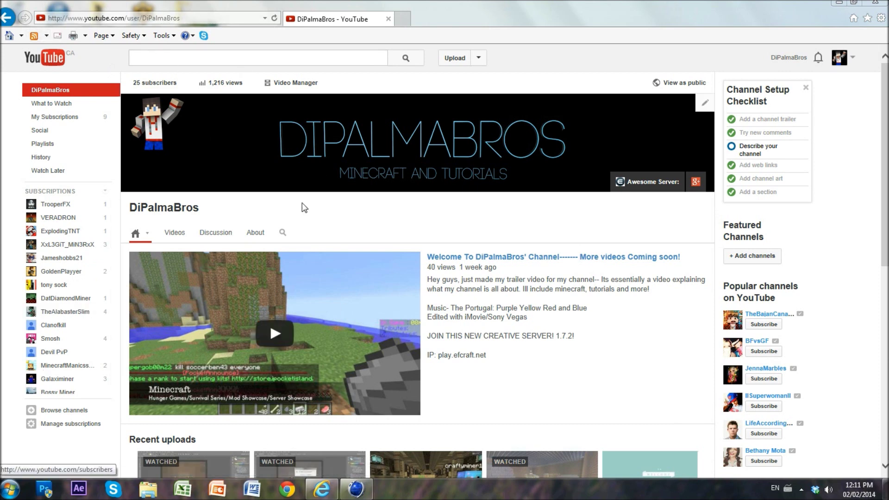
{"action": "mouse_move", "coordinate": [515, 334]}
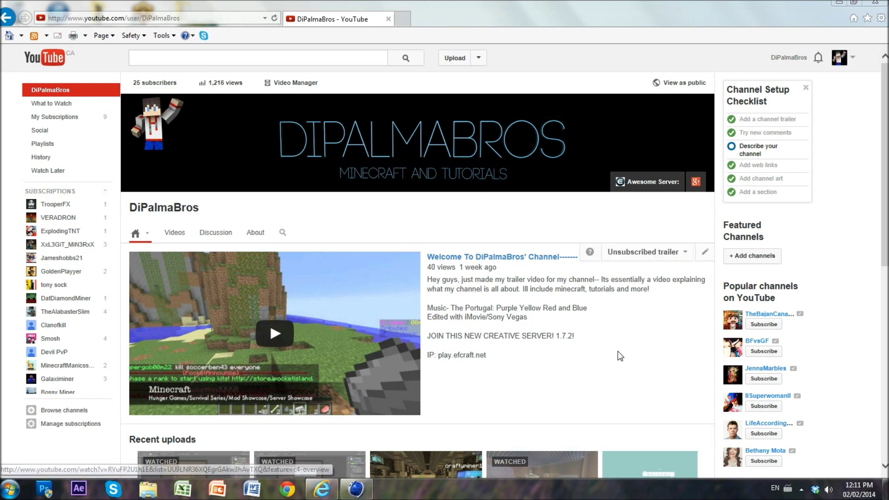
{"action": "scroll", "coordinate": [123, 452], "scroll_direction": "down", "scroll_amount": 3}
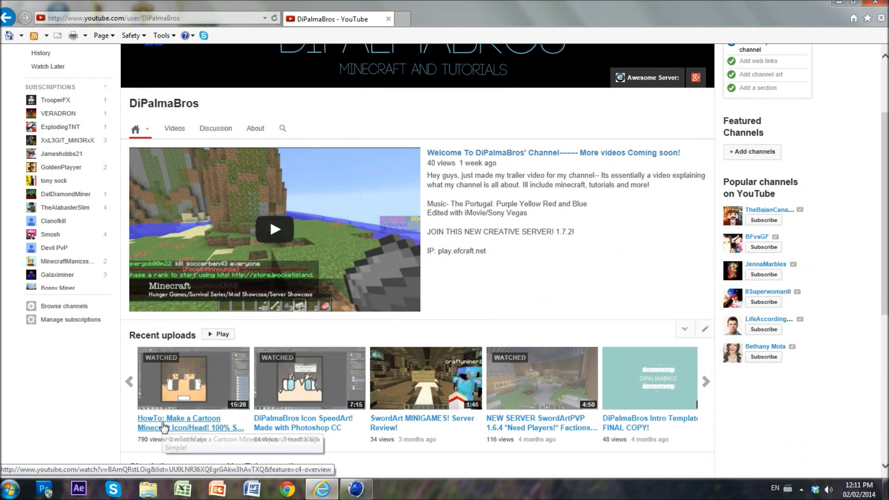
{"action": "mouse_move", "coordinate": [189, 422]}
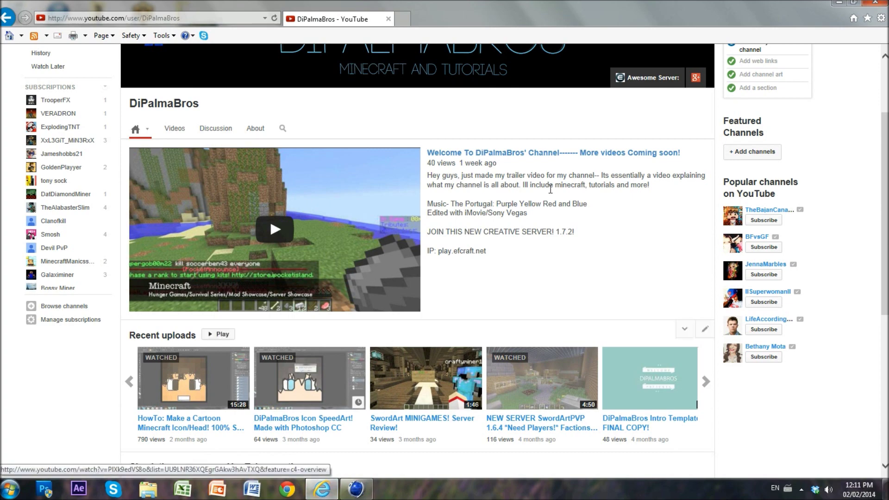
Close the YouTube browser window so the Windows desktop is visible
{"action": "left_click", "coordinate": [880, 6]}
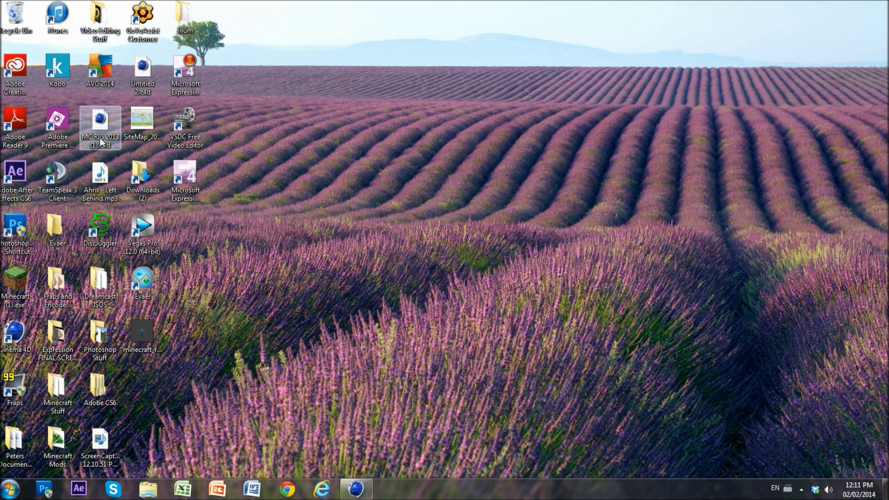
Drag the MC RIG 2013 (1).c4d icon out of the grid into the open desktop centre
{"action": "left_click_drag", "start_coordinate": [124, 135], "coordinate": [466, 190]}
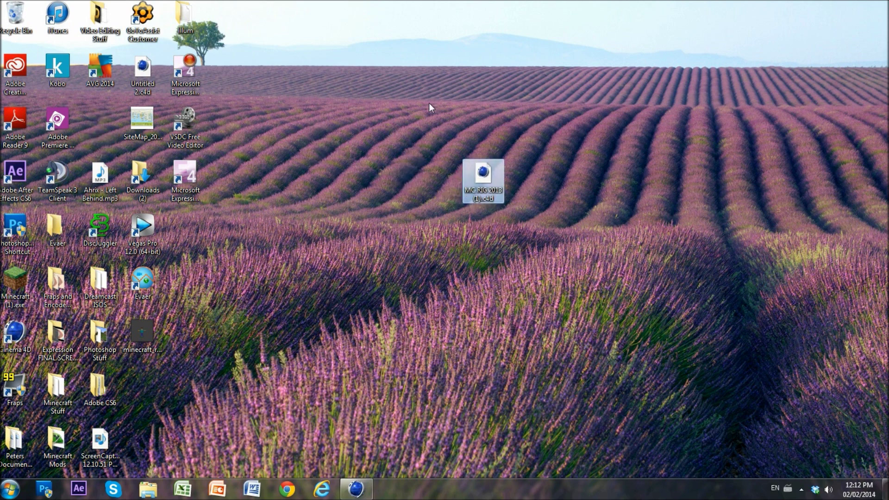
{"action": "left_click_drag", "start_coordinate": [429, 103], "coordinate": [568, 243]}
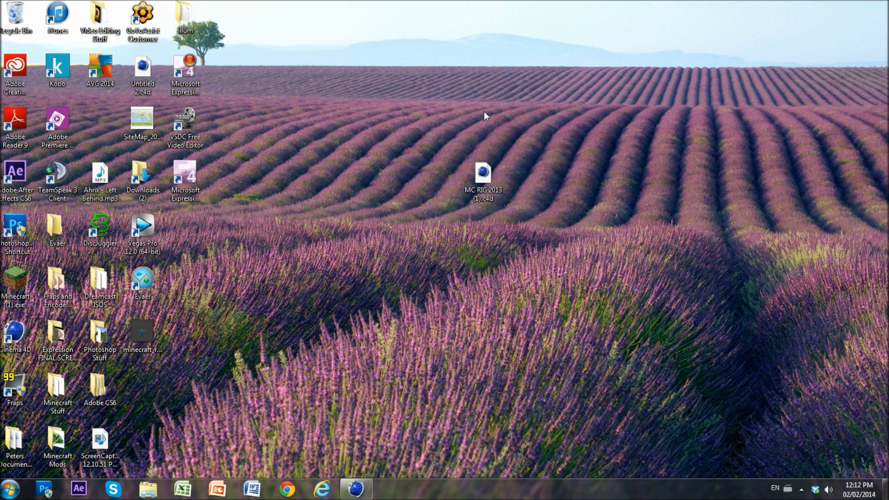
{"action": "left_click", "coordinate": [458, 252]}
{"action": "left_click_drag", "start_coordinate": [402, 95], "coordinate": [312, 198]}
Open MC RIG 2013 (1).c4d in Cinema 4D and dismiss the missing-plugins warning
{"action": "left_click", "coordinate": [356, 489]}
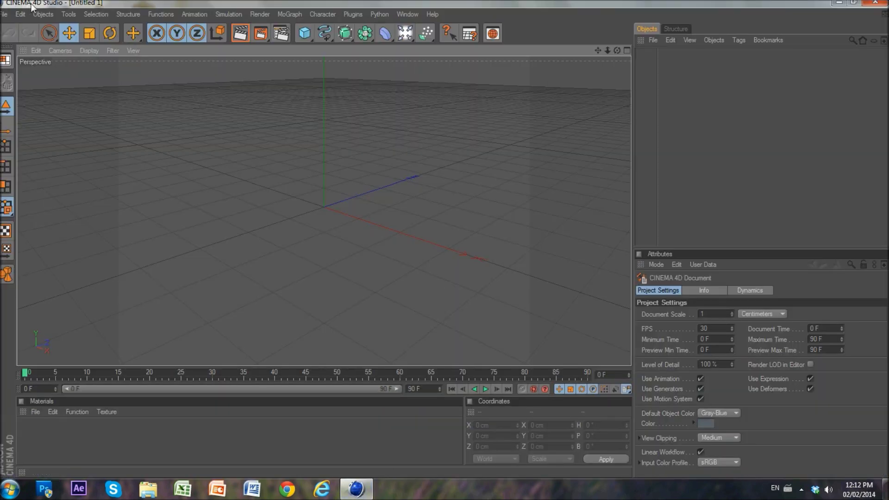
{"action": "left_click", "coordinate": [7, 14]}
{"action": "left_click", "coordinate": [366, 78]}
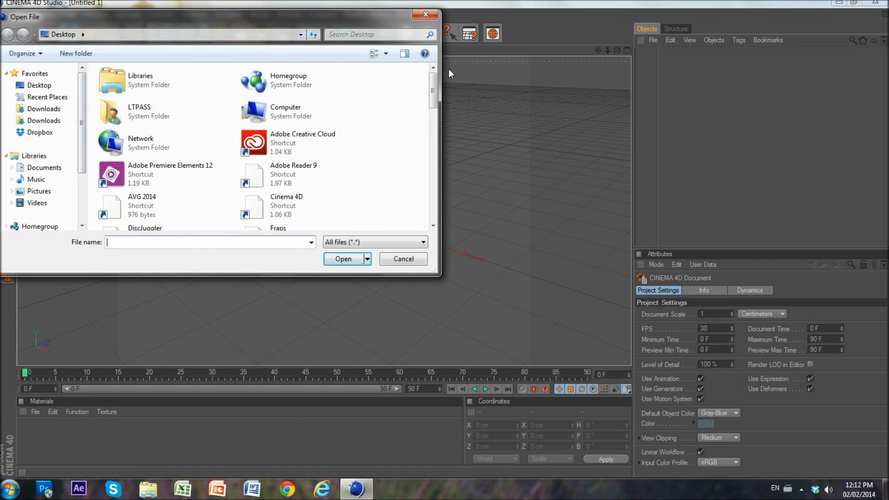
{"action": "left_click_drag", "start_coordinate": [433, 79], "coordinate": [436, 216]}
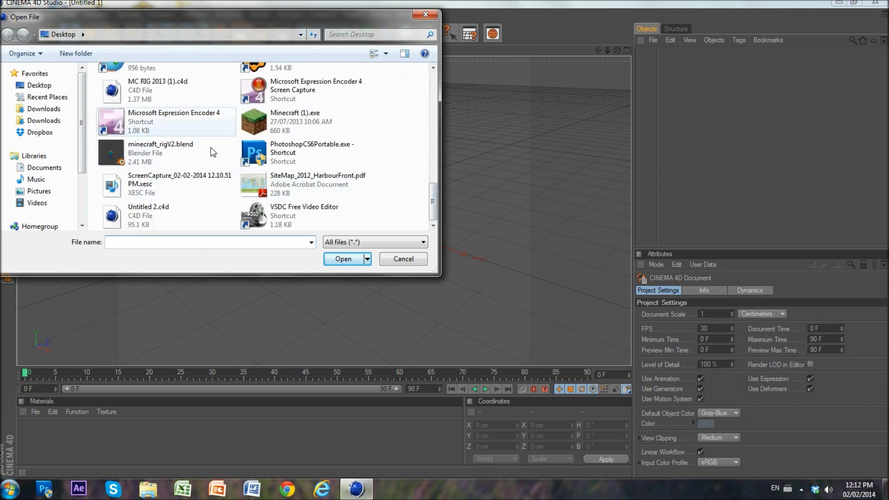
{"action": "double_click", "coordinate": [176, 88]}
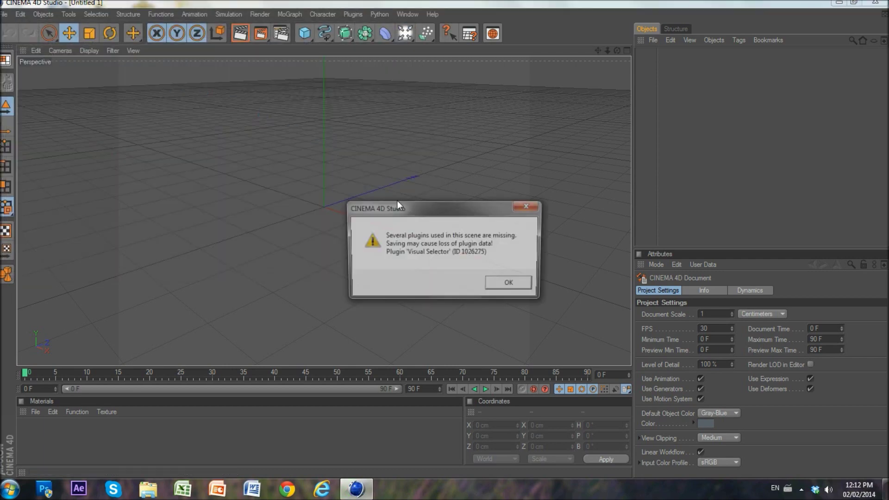
{"action": "left_click", "coordinate": [499, 284]}
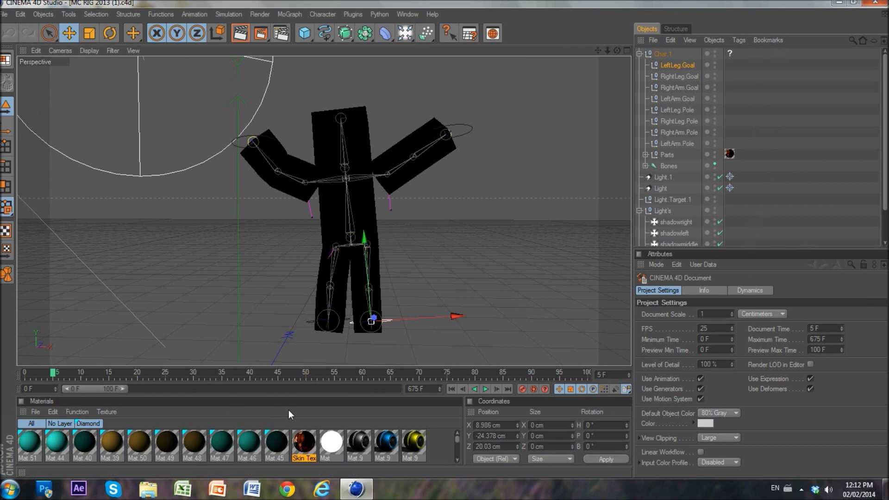
Load the custom skin PNG as Skin Texture's colour image, copying it beside the scene
{"action": "left_click", "coordinate": [296, 442]}
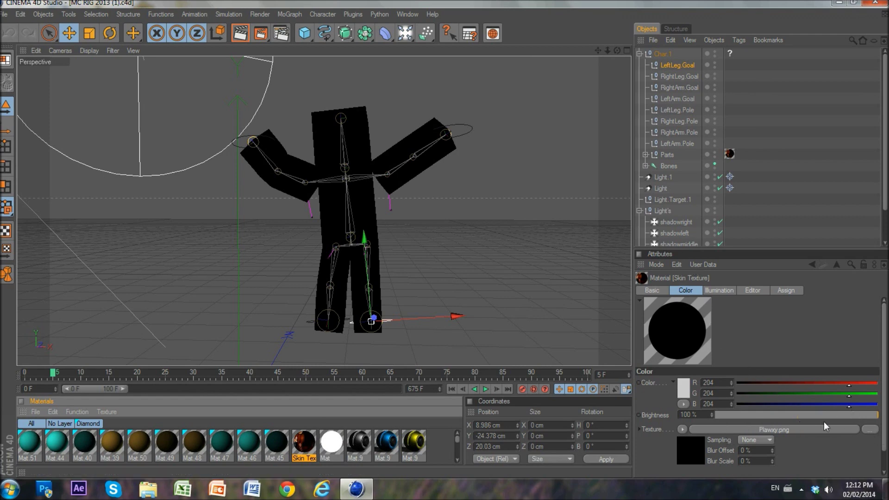
{"action": "left_click", "coordinate": [870, 431]}
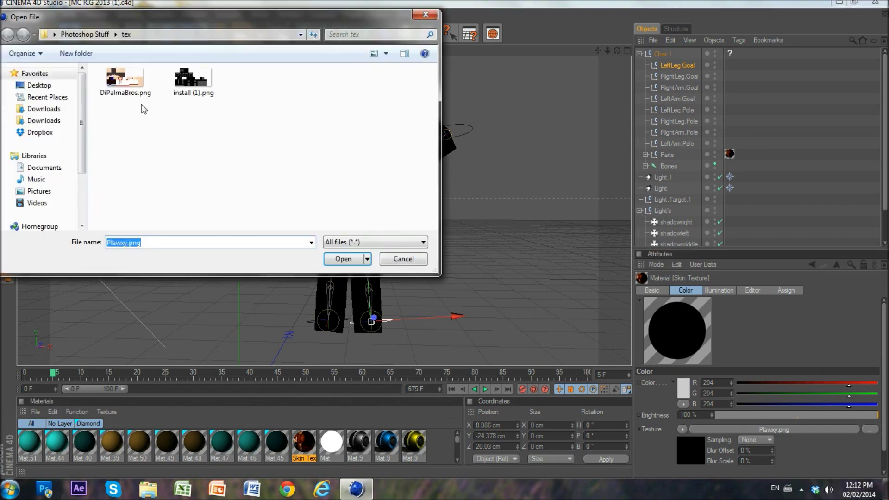
{"action": "double_click", "coordinate": [122, 88]}
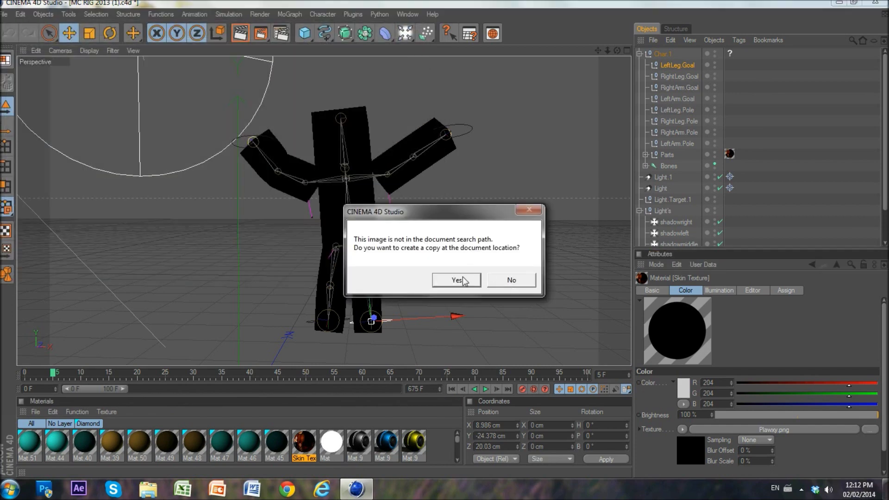
{"action": "left_click", "coordinate": [456, 280]}
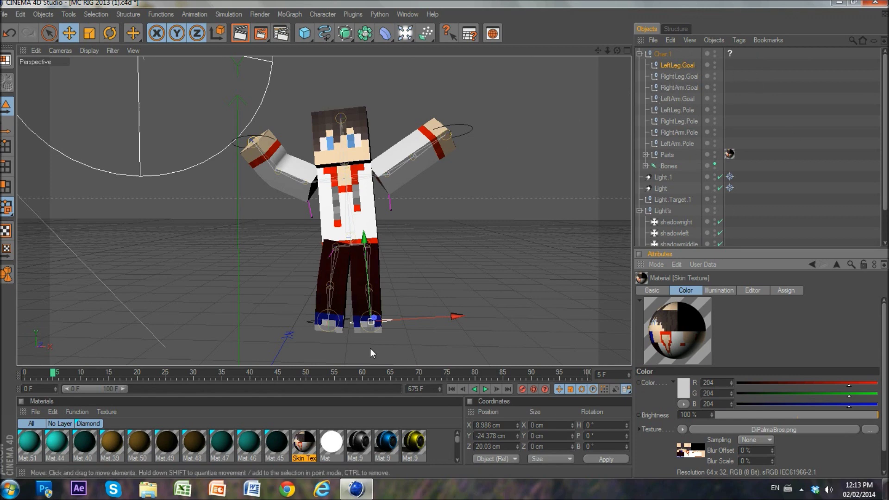
Nudge LeftLeg.Goal under the body and drag RightArm.Pole down and outward
{"action": "mouse_move", "coordinate": [370, 321]}
{"action": "left_mouse_down"}
{"action": "mouse_move", "coordinate": [149, 320]}
{"action": "mouse_move", "coordinate": [418, 244]}
{"action": "mouse_move", "coordinate": [378, 277]}
{"action": "mouse_move", "coordinate": [385, 326]}
{"action": "left_mouse_up"}
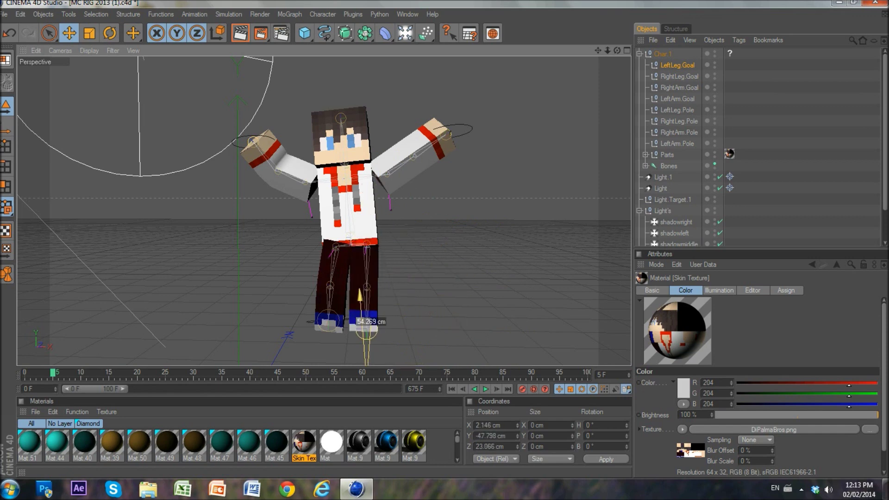
{"action": "left_click_drag", "start_coordinate": [386, 327], "coordinate": [374, 327]}
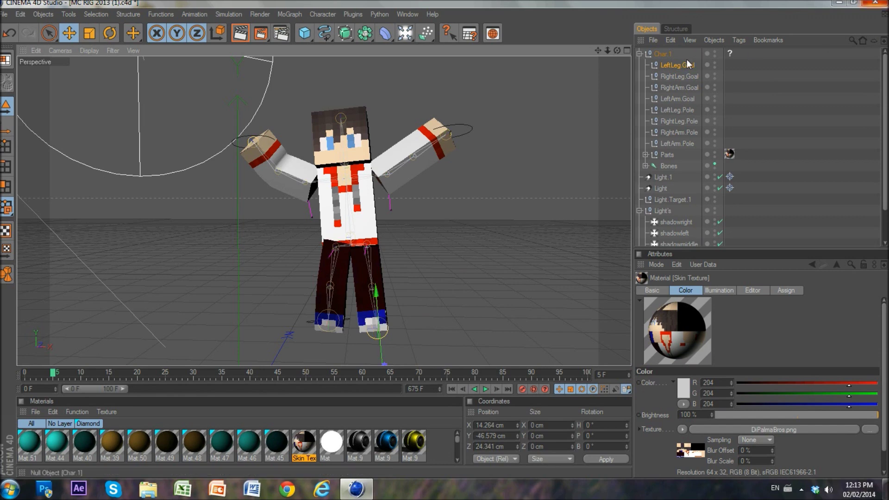
{"action": "left_click", "coordinate": [680, 77]}
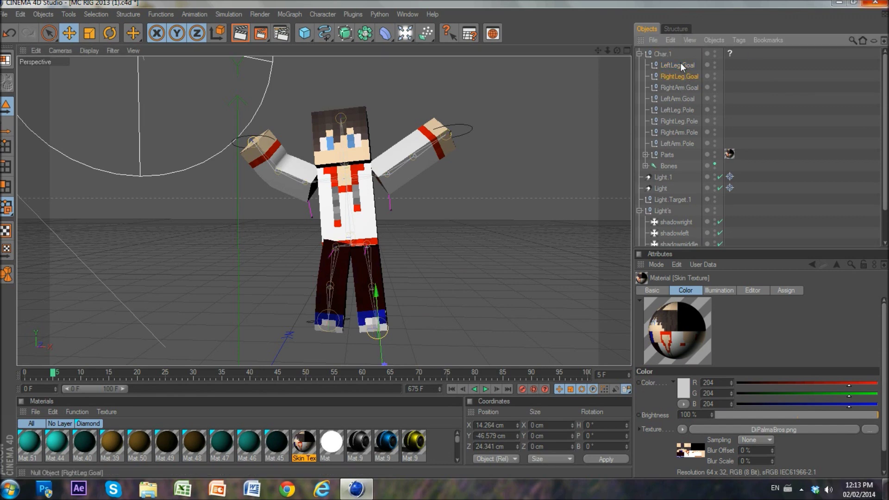
{"action": "left_click", "coordinate": [678, 131]}
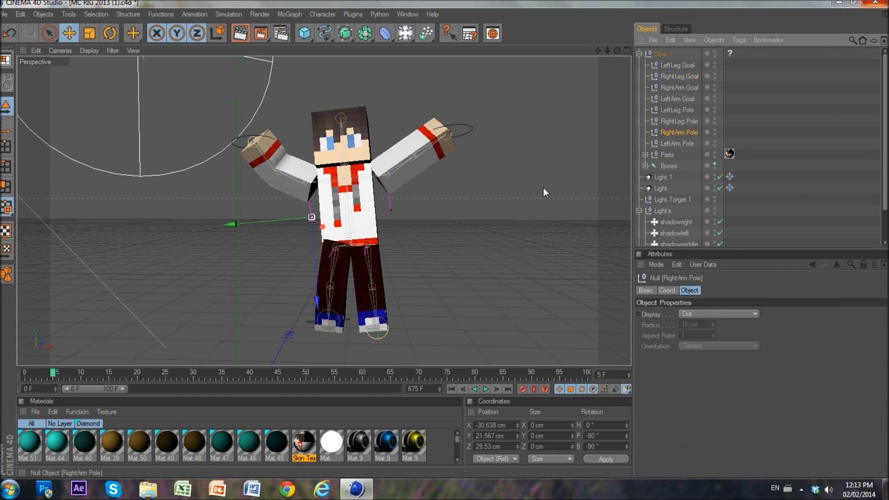
{"action": "mouse_move", "coordinate": [307, 210]}
{"action": "left_mouse_down"}
{"action": "mouse_move", "coordinate": [292, 59]}
{"action": "mouse_move", "coordinate": [283, 291]}
{"action": "left_mouse_up"}
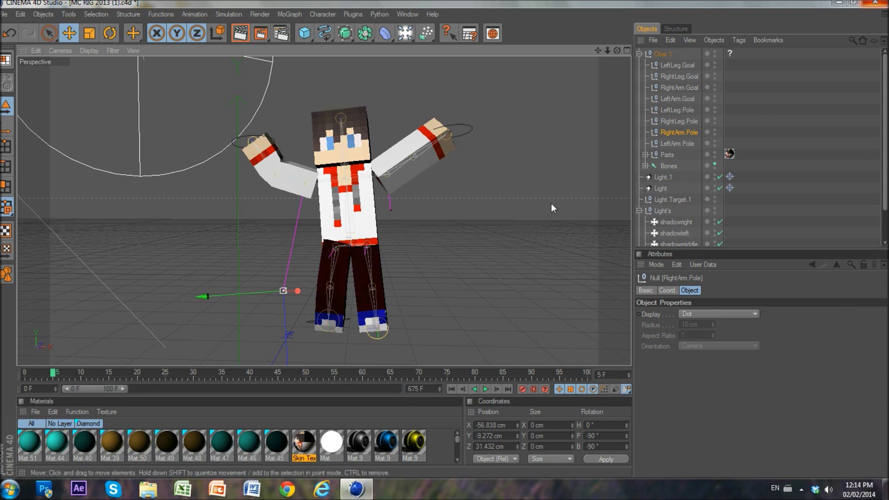
{"action": "scroll", "coordinate": [551, 204], "scroll_direction": "up", "scroll_amount": 2}
{"action": "scroll", "coordinate": [549, 204], "scroll_direction": "up", "scroll_amount": 3}
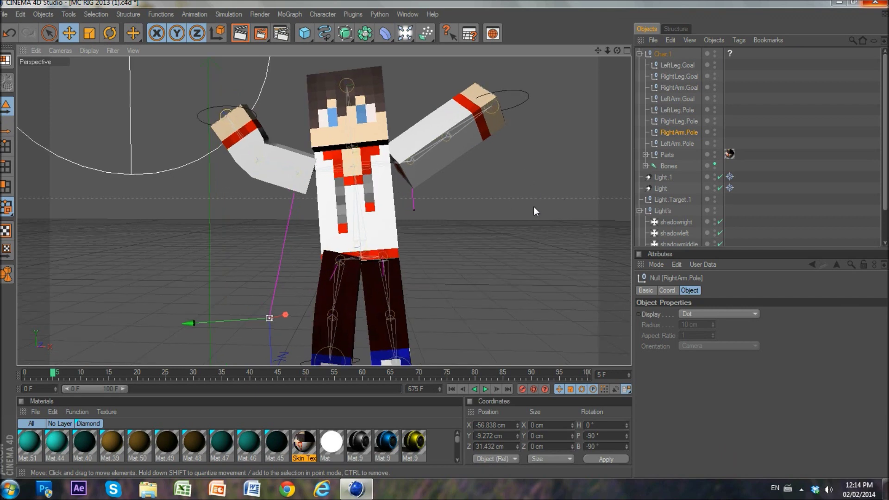
{"action": "scroll", "coordinate": [537, 189], "scroll_direction": "up", "scroll_amount": 2}
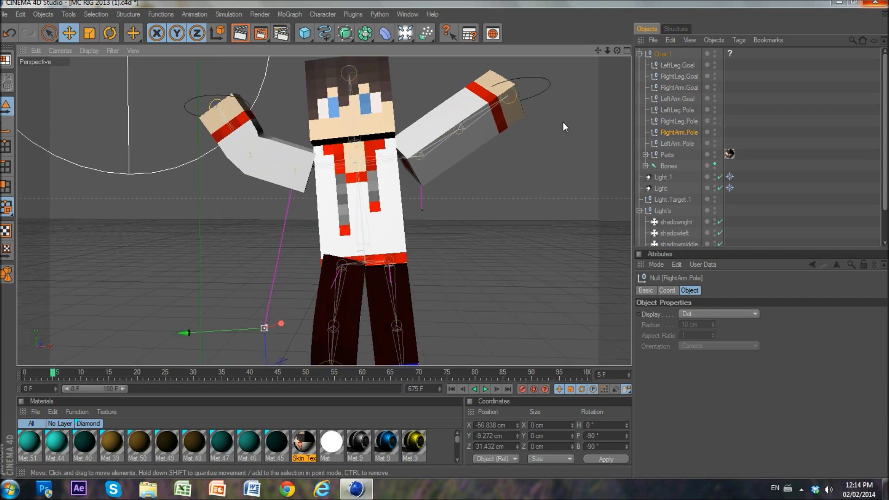
Pan the perspective view to recentre on the character's upper body
{"action": "left_click_drag", "start_coordinate": [597, 50], "coordinate": [576, 83]}
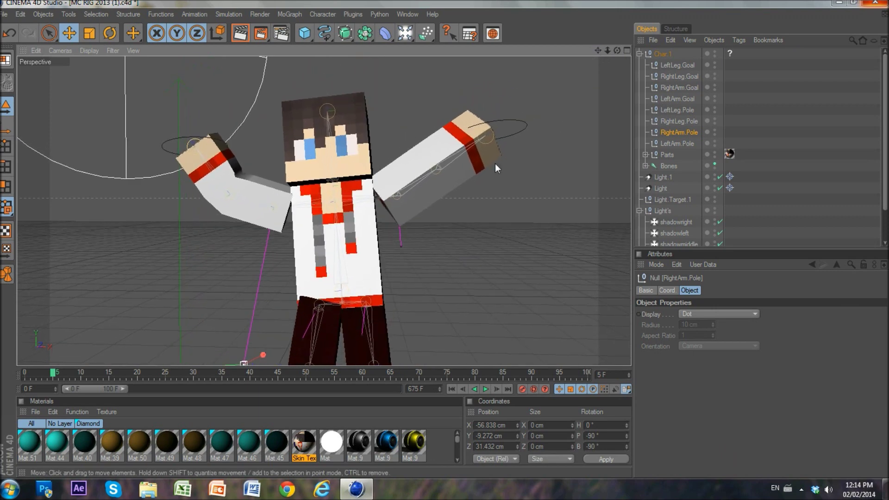
Lower RightArm.Goal in front of the body and raise LeftArm.Goal beside the head
{"action": "left_click", "coordinate": [686, 87]}
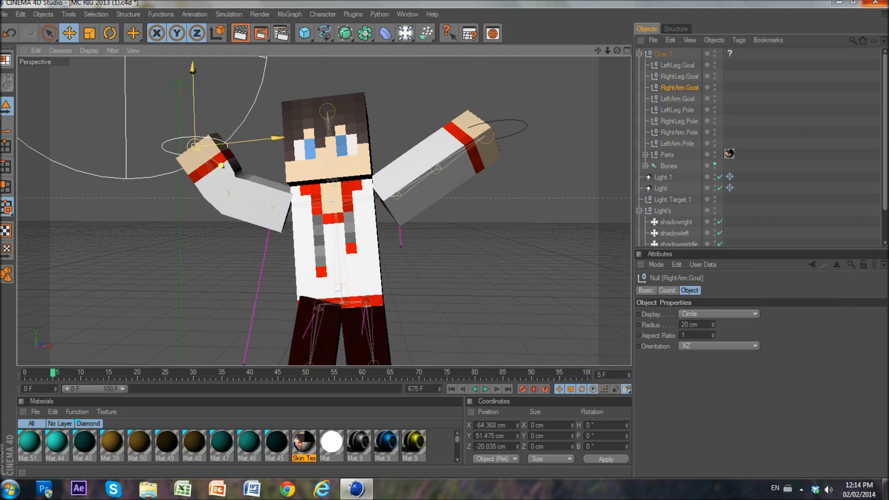
{"action": "mouse_move", "coordinate": [193, 150]}
{"action": "left_mouse_down"}
{"action": "mouse_move", "coordinate": [194, 247]}
{"action": "mouse_move", "coordinate": [222, 267]}
{"action": "left_mouse_up"}
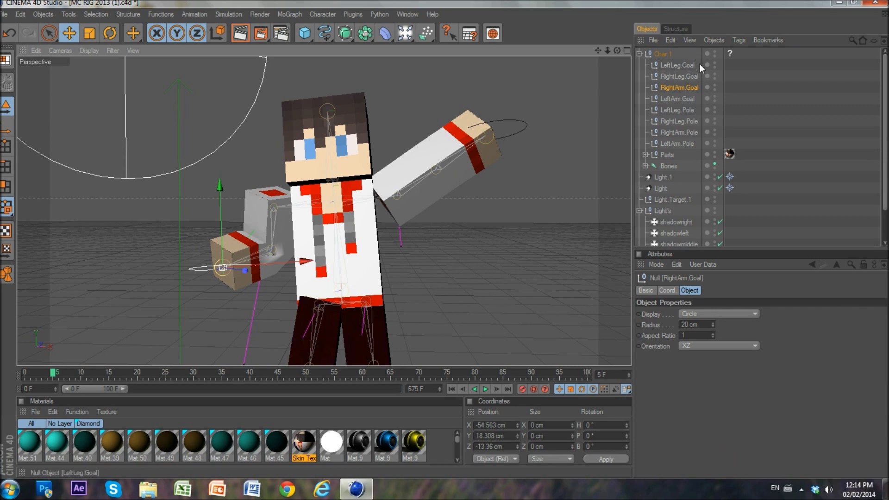
{"action": "left_click", "coordinate": [684, 97]}
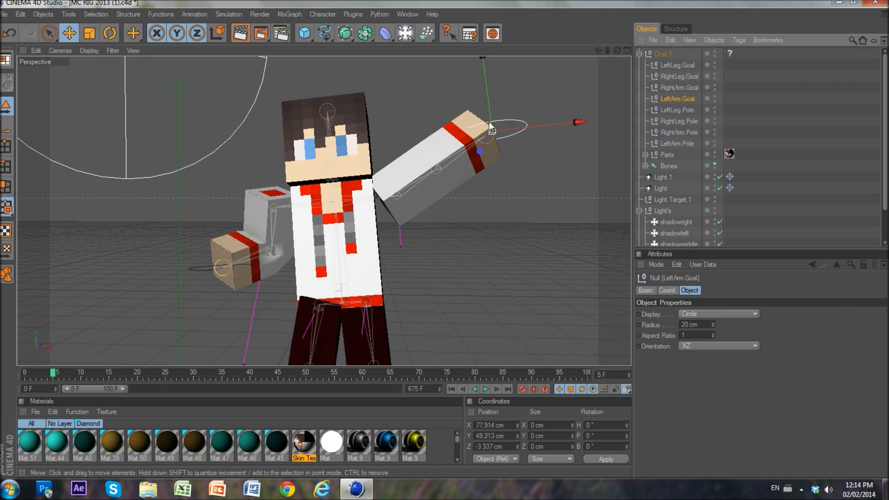
{"action": "left_click_drag", "start_coordinate": [479, 124], "coordinate": [455, 125]}
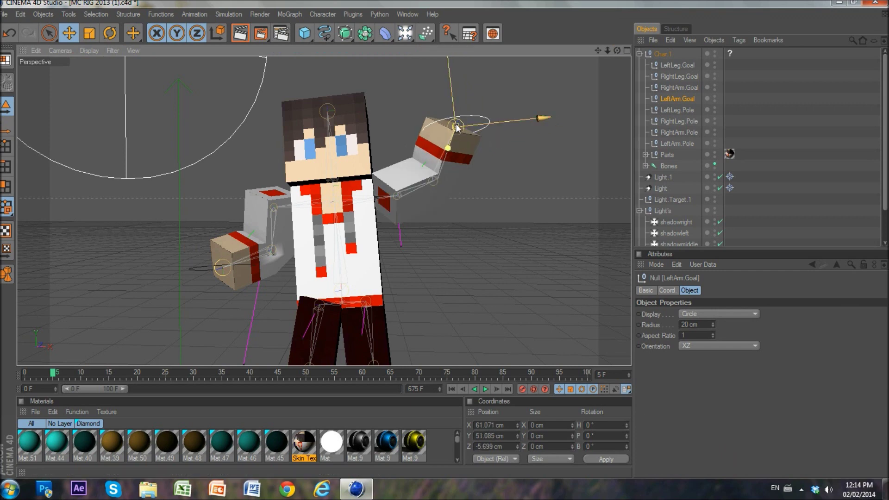
{"action": "left_click_drag", "start_coordinate": [457, 128], "coordinate": [135, 179]}
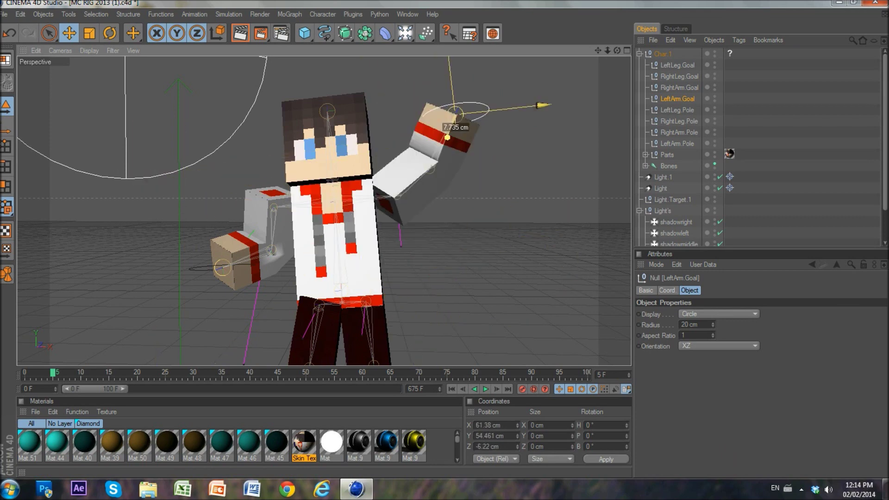
{"action": "left_click_drag", "start_coordinate": [135, 179], "coordinate": [431, 159]}
{"action": "left_click_drag", "start_coordinate": [441, 194], "coordinate": [455, 183]}
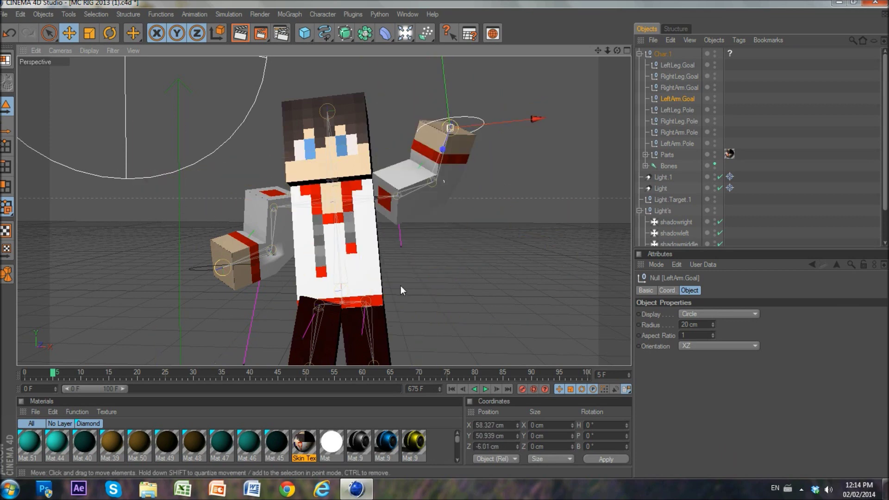
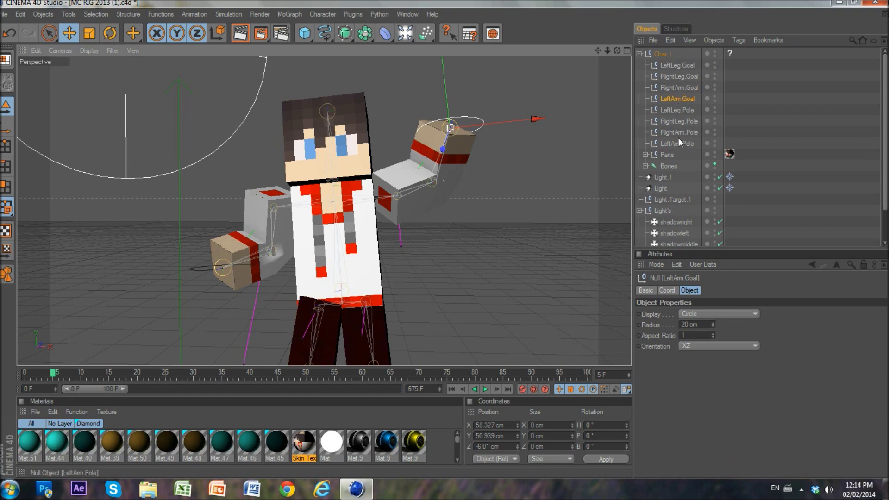
{"action": "scroll", "coordinate": [689, 154], "scroll_direction": "down", "scroll_amount": 3}
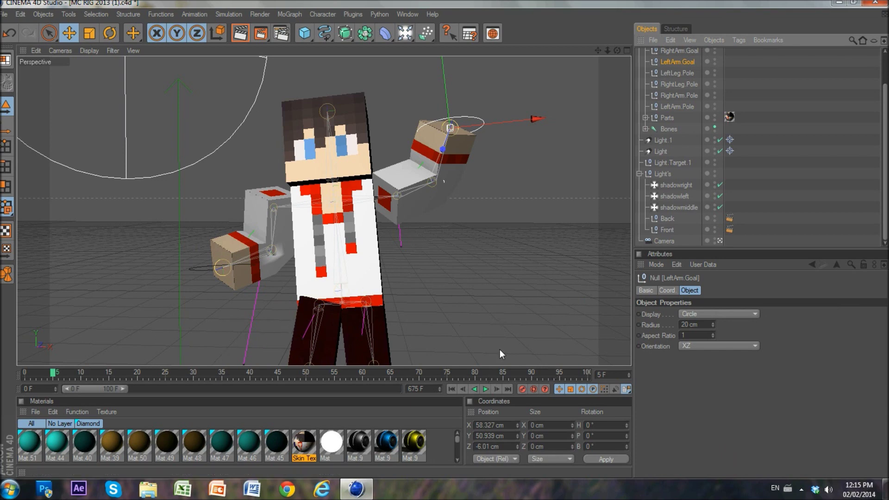
In Render Settings, set the saved render's location to the Desktop with the name 'TutorialCharacter'
{"action": "left_click", "coordinate": [281, 36]}
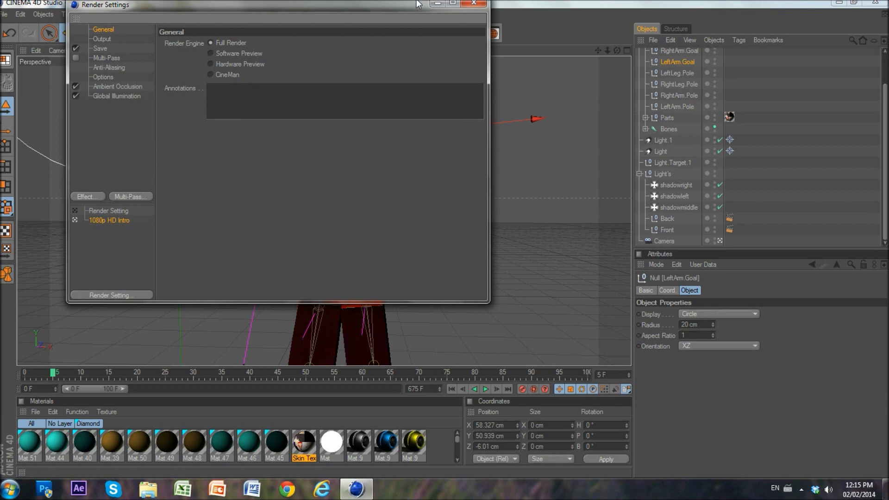
{"action": "left_click", "coordinate": [438, 3]}
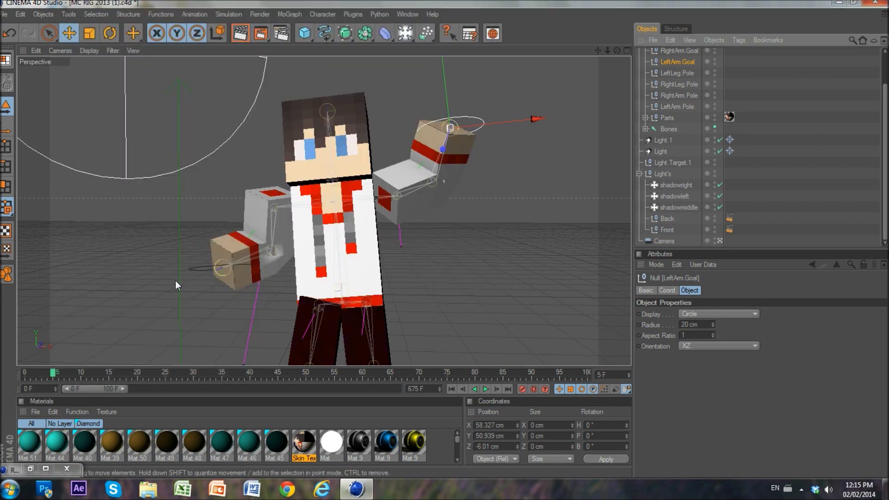
{"action": "left_click", "coordinate": [47, 470]}
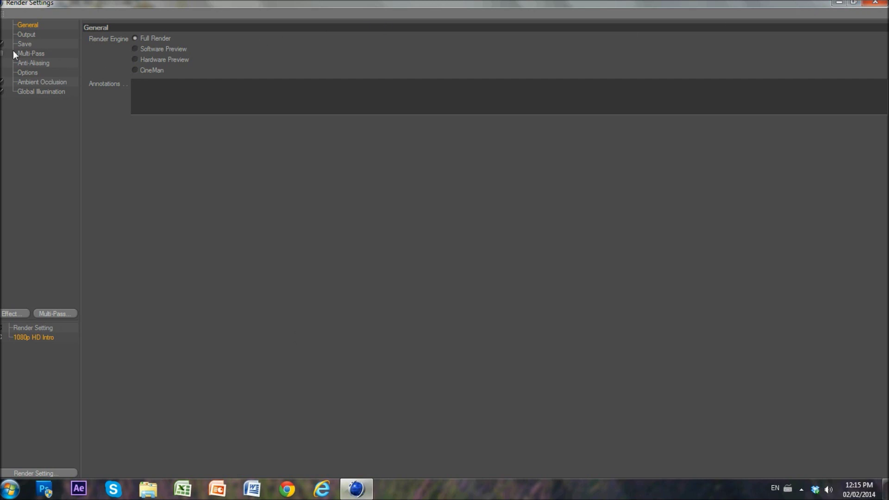
{"action": "left_click", "coordinate": [27, 44]}
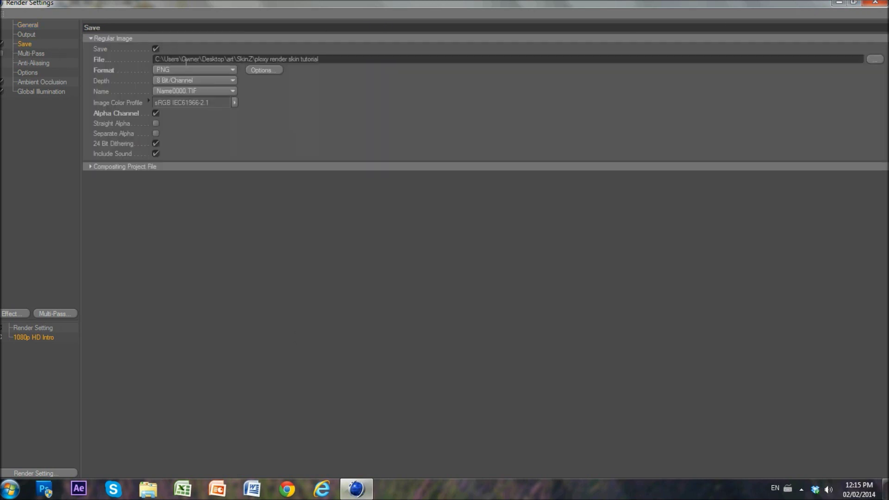
{"action": "left_click", "coordinate": [876, 59]}
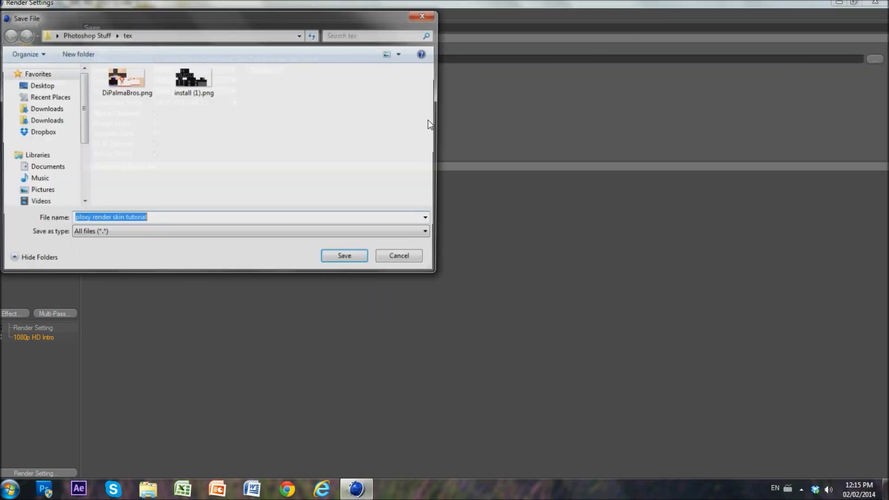
{"action": "left_click", "coordinate": [22, 87]}
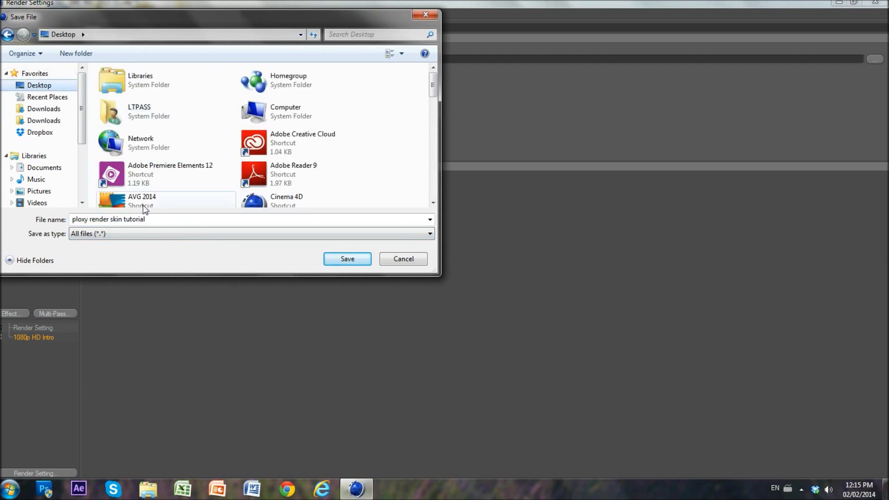
{"action": "left_click", "coordinate": [155, 221]}
{"action": "type", "text": "T"}
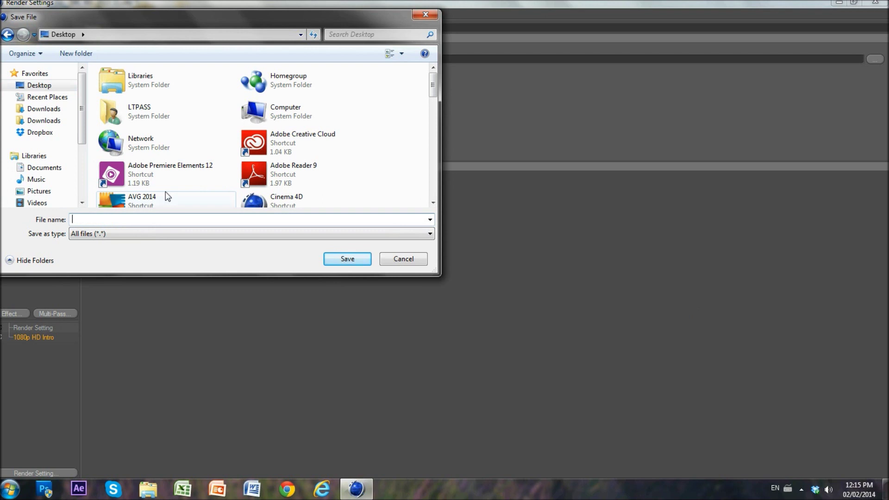
{"action": "type", "text": "utorial"}
{"action": "type", "text": "Character"}
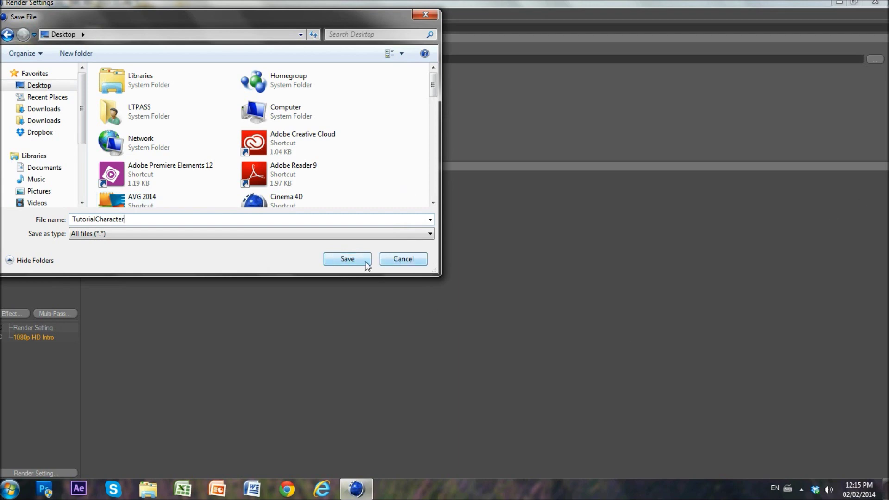
{"action": "left_click", "coordinate": [342, 254]}
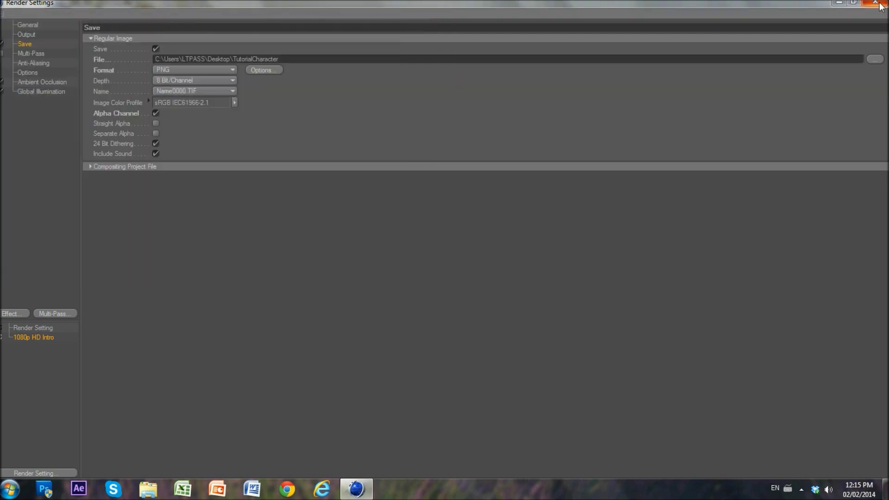
{"action": "left_click", "coordinate": [875, 3]}
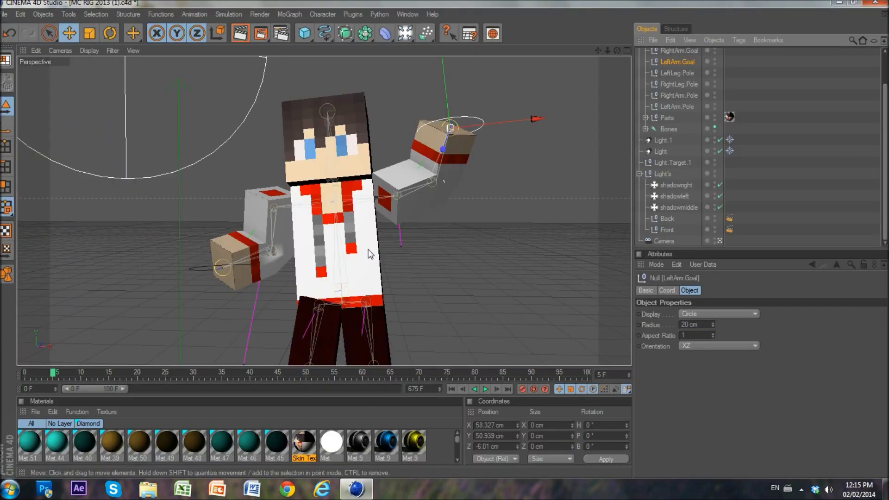
Render the character in the Picture Viewer and close the preview once it finishes
{"action": "left_click", "coordinate": [262, 36]}
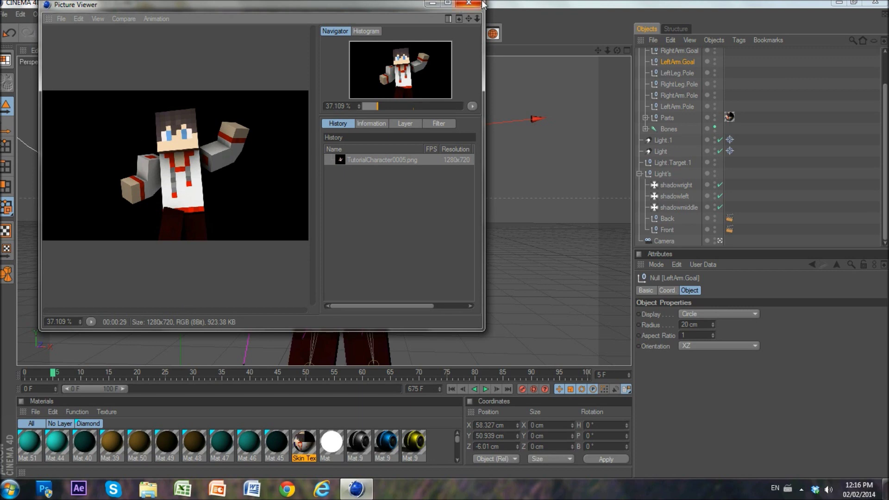
{"action": "left_click", "coordinate": [468, 4]}
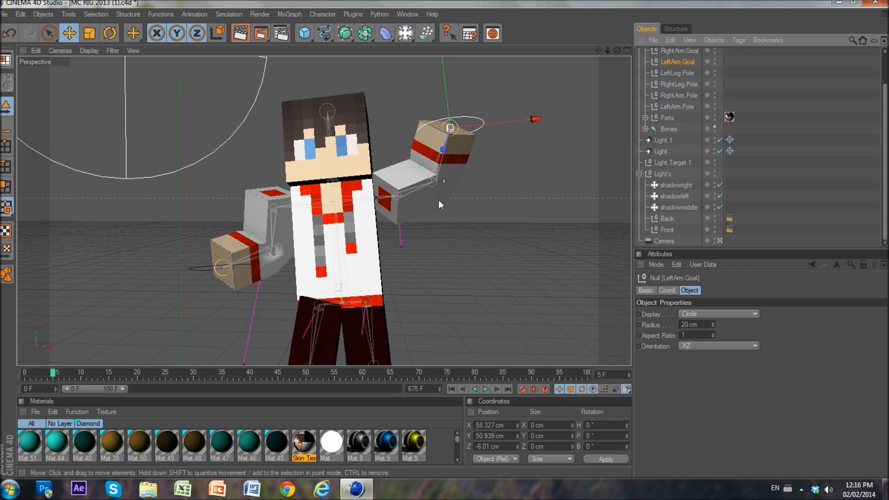
Minimize Cinema 4D and open the TutorialCharacter render from the desktop
{"action": "left_click", "coordinate": [848, 3]}
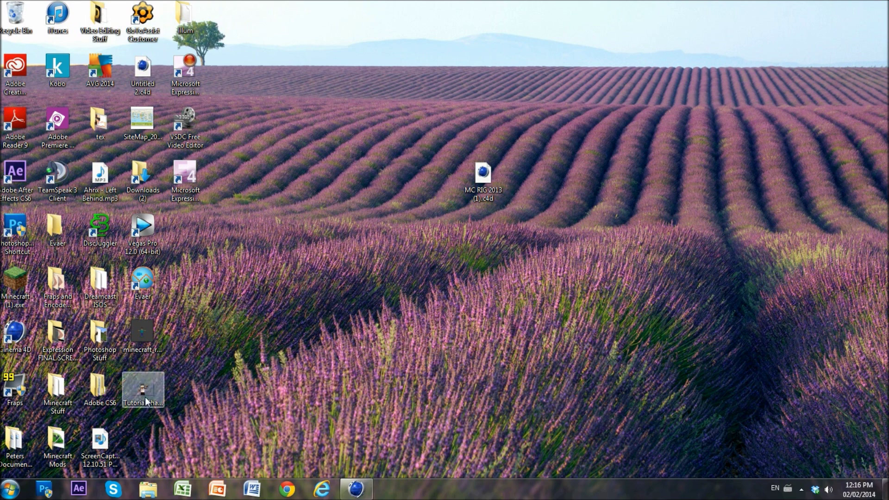
{"action": "double_click", "coordinate": [146, 397]}
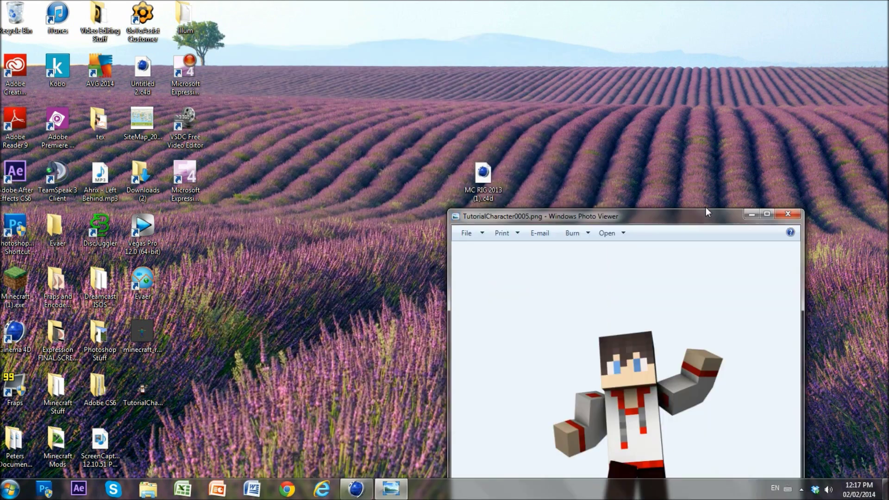
Drag the Photo Viewer window down to the right, then back up near the top
{"action": "left_click_drag", "start_coordinate": [438, 40], "coordinate": [747, 185]}
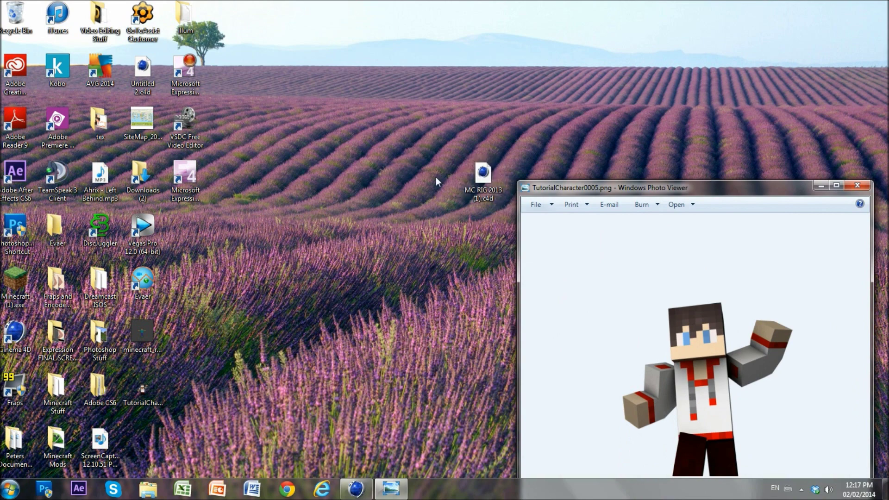
{"action": "left_click_drag", "start_coordinate": [735, 185], "coordinate": [530, 44]}
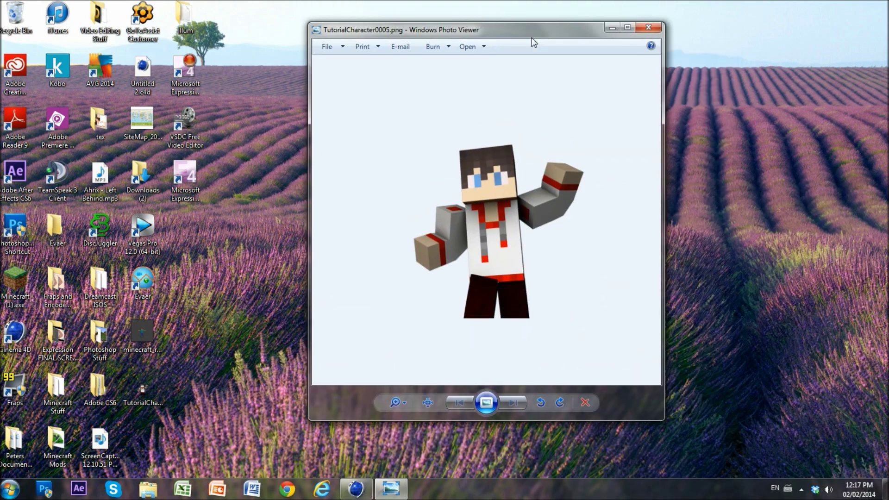